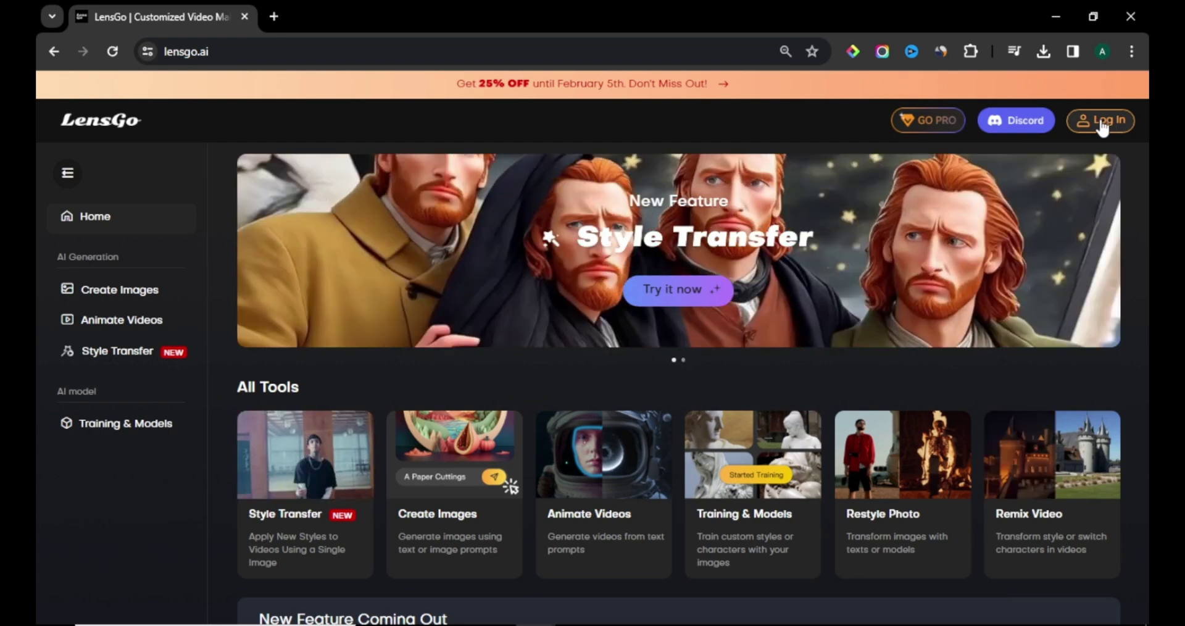
Step: Open the LensGo sign-in form to log in to the account
{"action": "left_click", "coordinate": [1105, 123]}
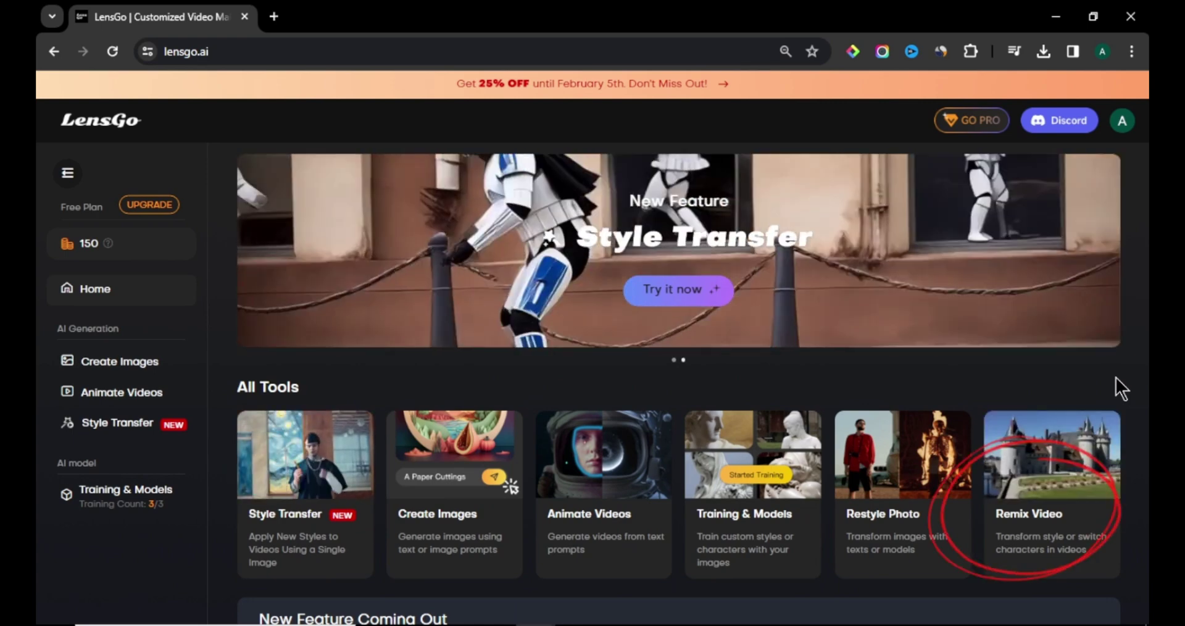
Step: Open the Remix Video tool, browse the model list and select the Anime model
{"action": "left_click", "coordinate": [1035, 530]}
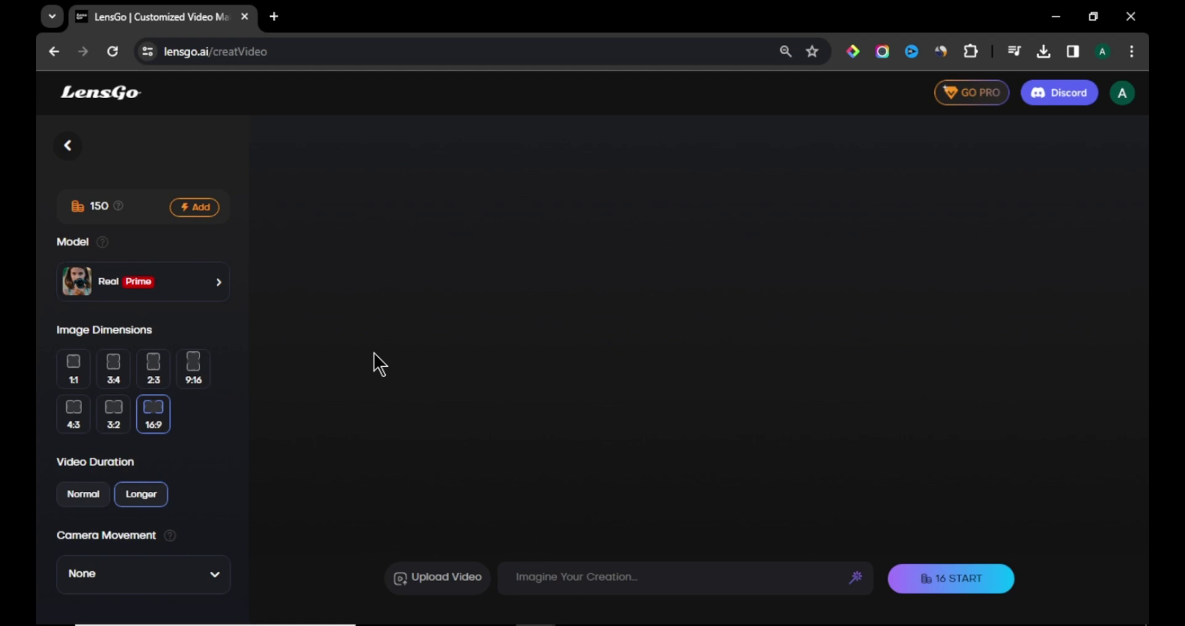
{"action": "left_click", "coordinate": [226, 287]}
{"action": "scroll", "coordinate": [575, 316], "scroll_direction": "down", "scroll_amount": 6}
{"action": "scroll", "coordinate": [577, 317], "scroll_direction": "down", "scroll_amount": 2}
{"action": "scroll", "coordinate": [577, 317], "scroll_direction": "up", "scroll_amount": 5}
{"action": "scroll", "coordinate": [577, 317], "scroll_direction": "up", "scroll_amount": 3}
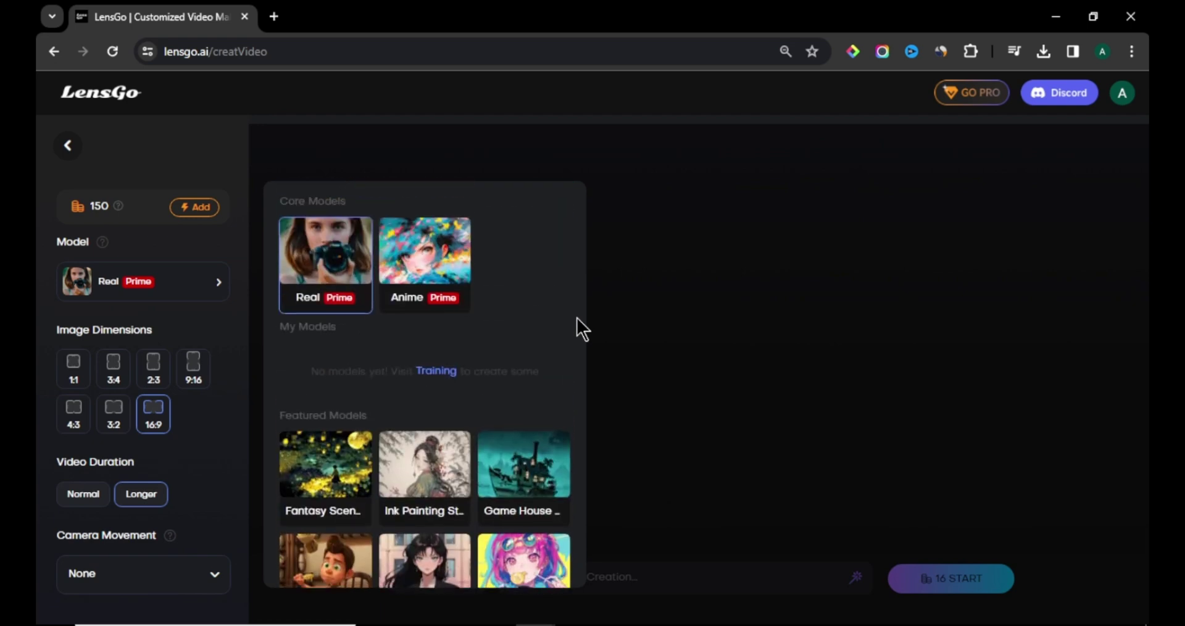
{"action": "left_click", "coordinate": [415, 278]}
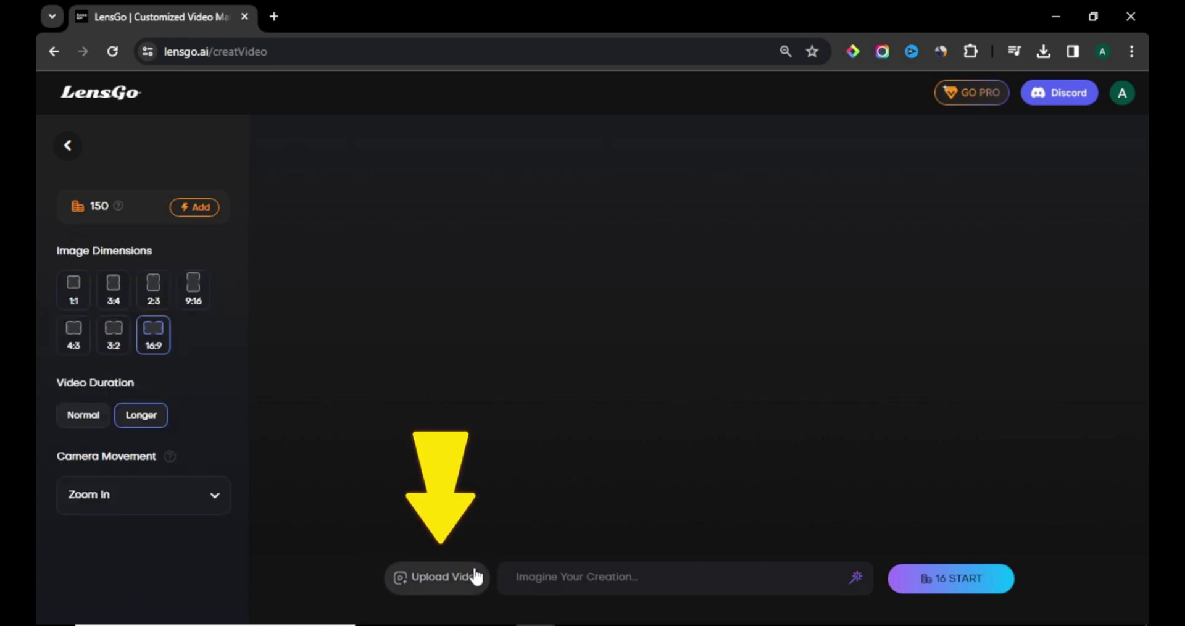
Step: Upload the BEFORE video as the remix source clip
{"action": "left_click", "coordinate": [474, 573]}
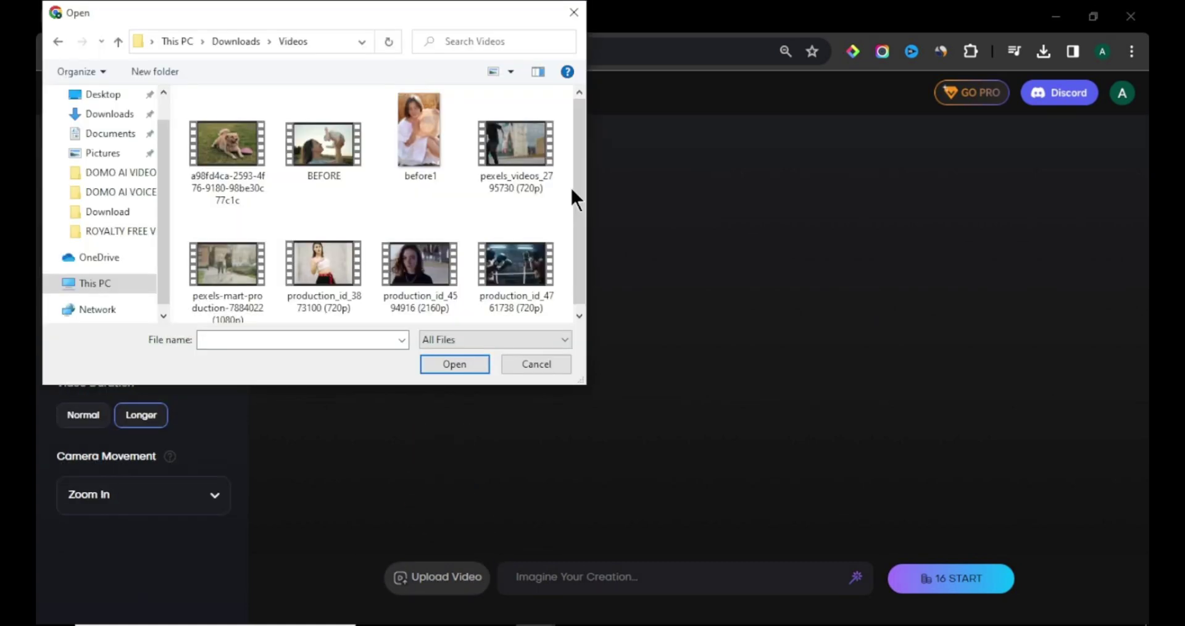
{"action": "left_click", "coordinate": [321, 161]}
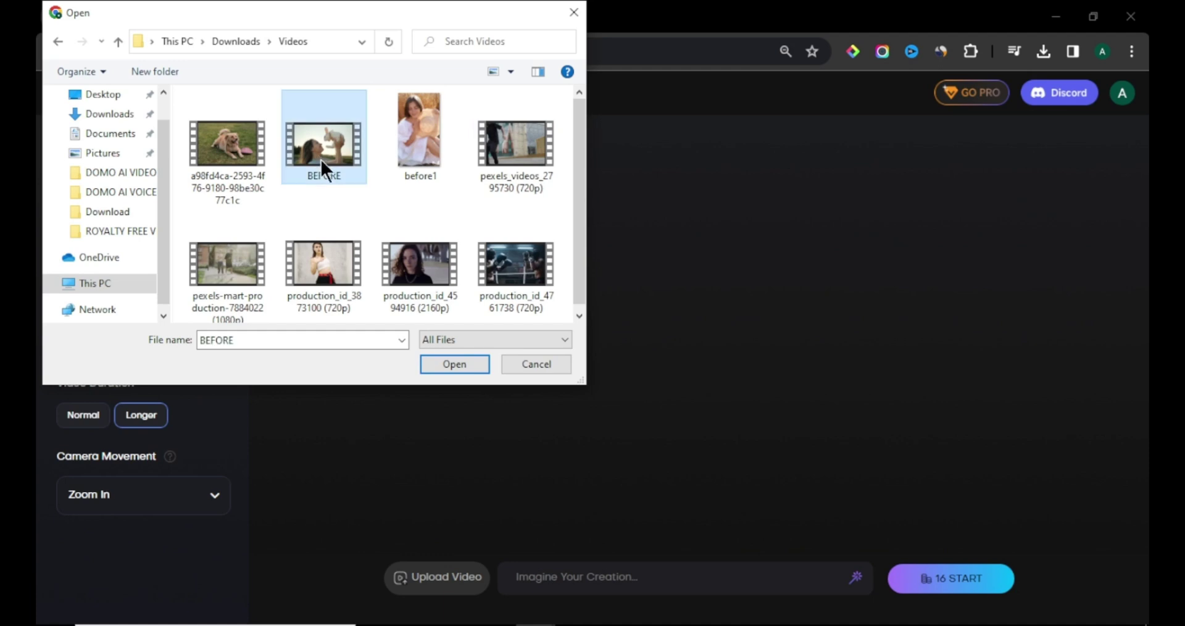
{"action": "left_click", "coordinate": [427, 362]}
Step: Generate the anime video from 'a girl holding a rabbit', play it and download it
{"action": "left_click", "coordinate": [708, 570]}
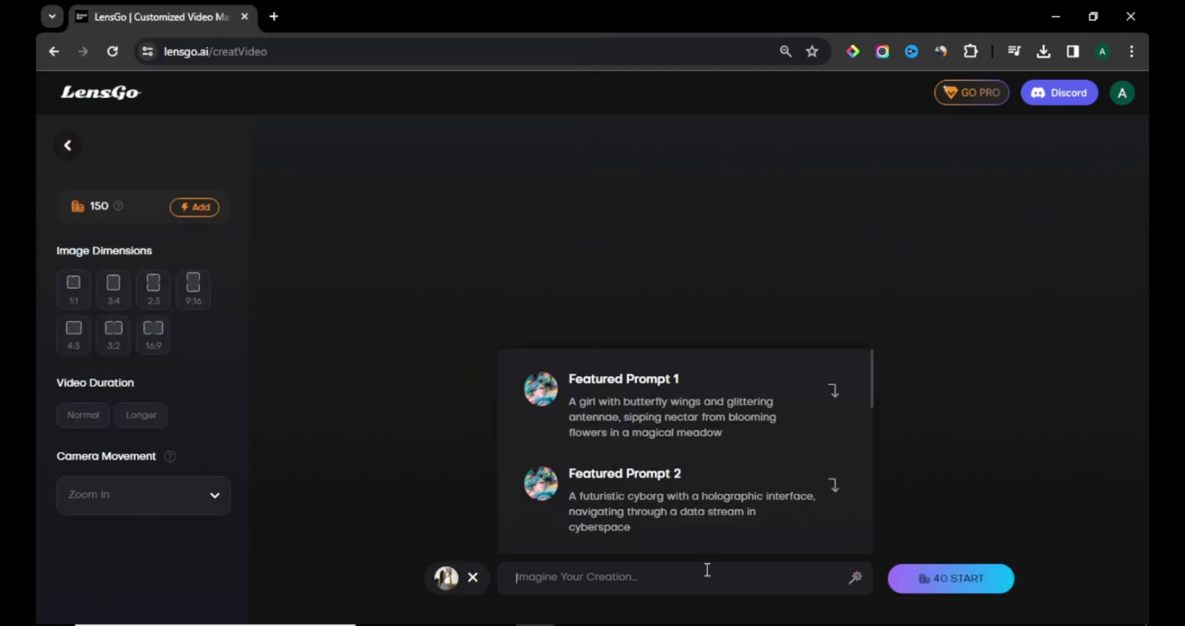
{"action": "type", "text": "a girl holding a rabbit"}
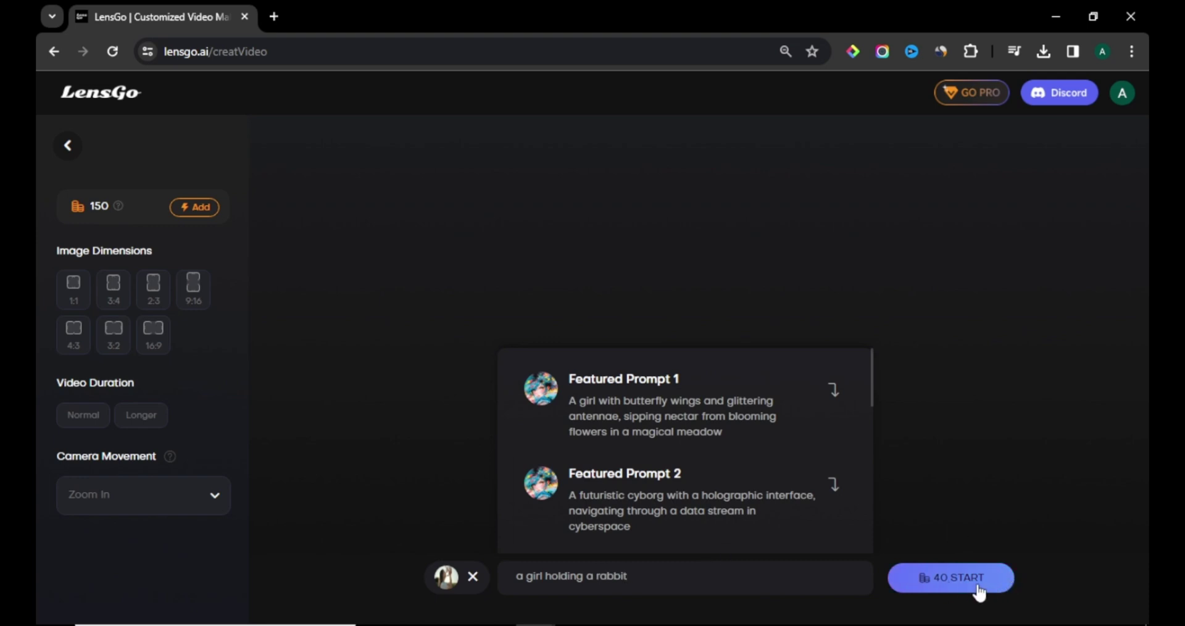
{"action": "left_click", "coordinate": [979, 591]}
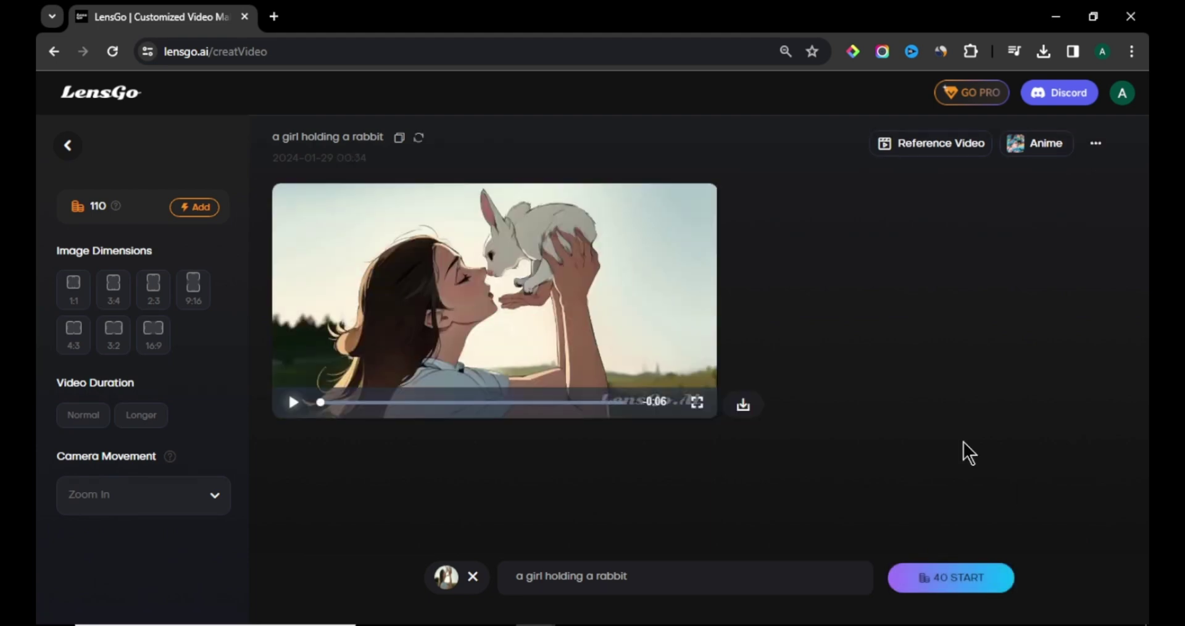
{"action": "left_click", "coordinate": [294, 403]}
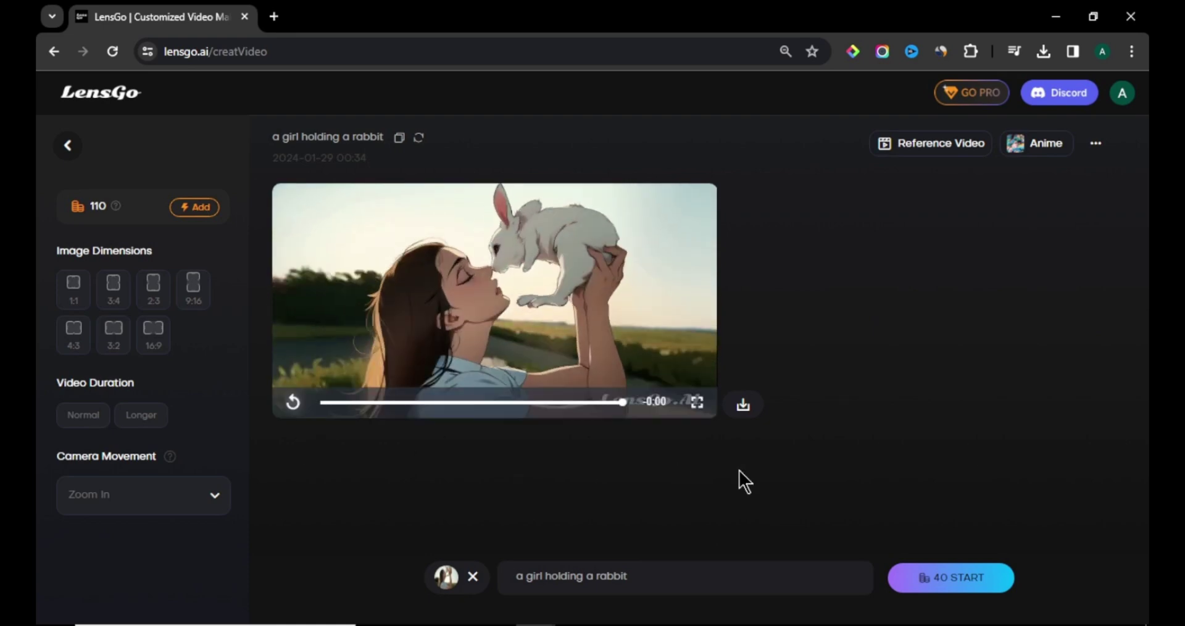
{"action": "left_click", "coordinate": [744, 407]}
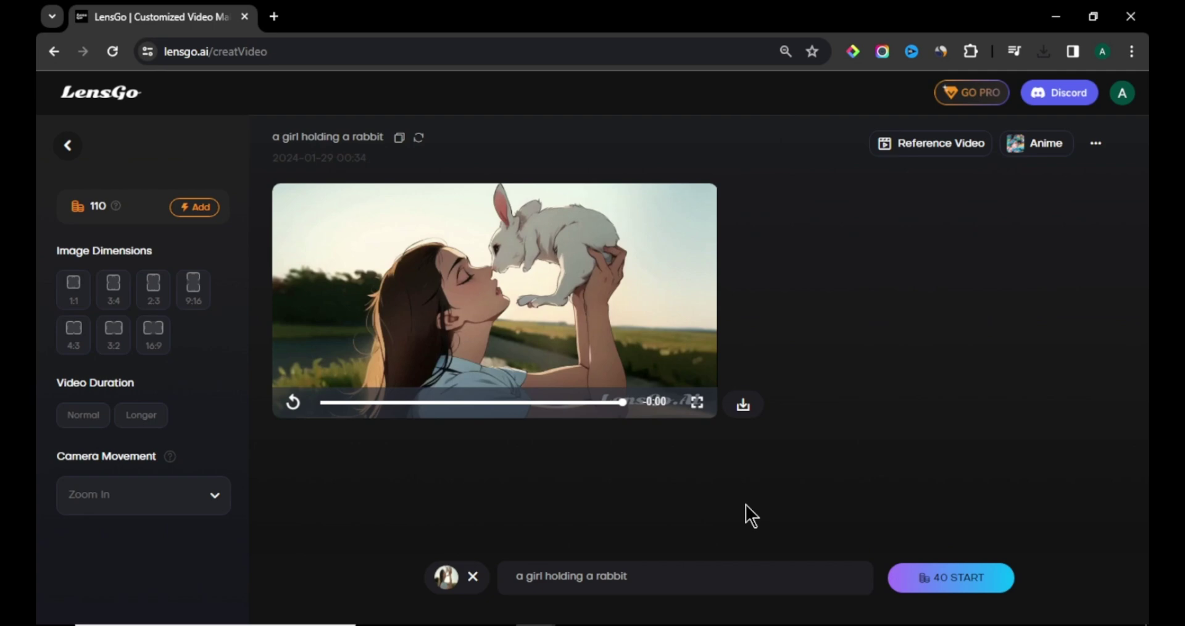
Step: Go back home, open Style Transfer, browse the styles and keep Van Gogh
{"action": "left_click", "coordinate": [59, 151]}
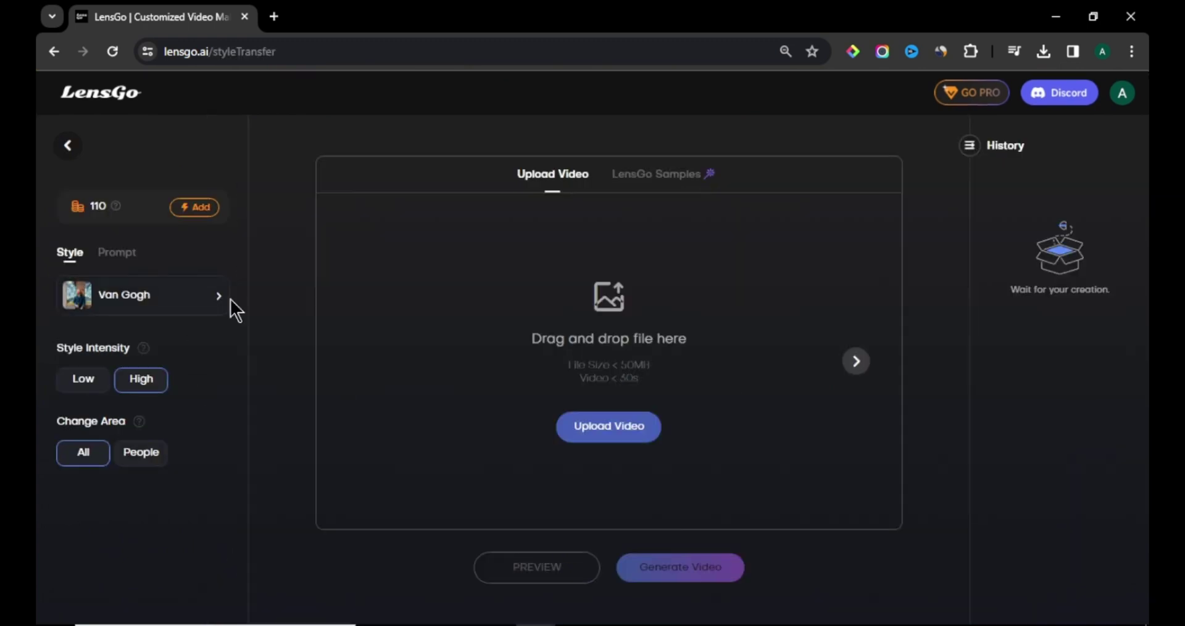
{"action": "left_click", "coordinate": [202, 293]}
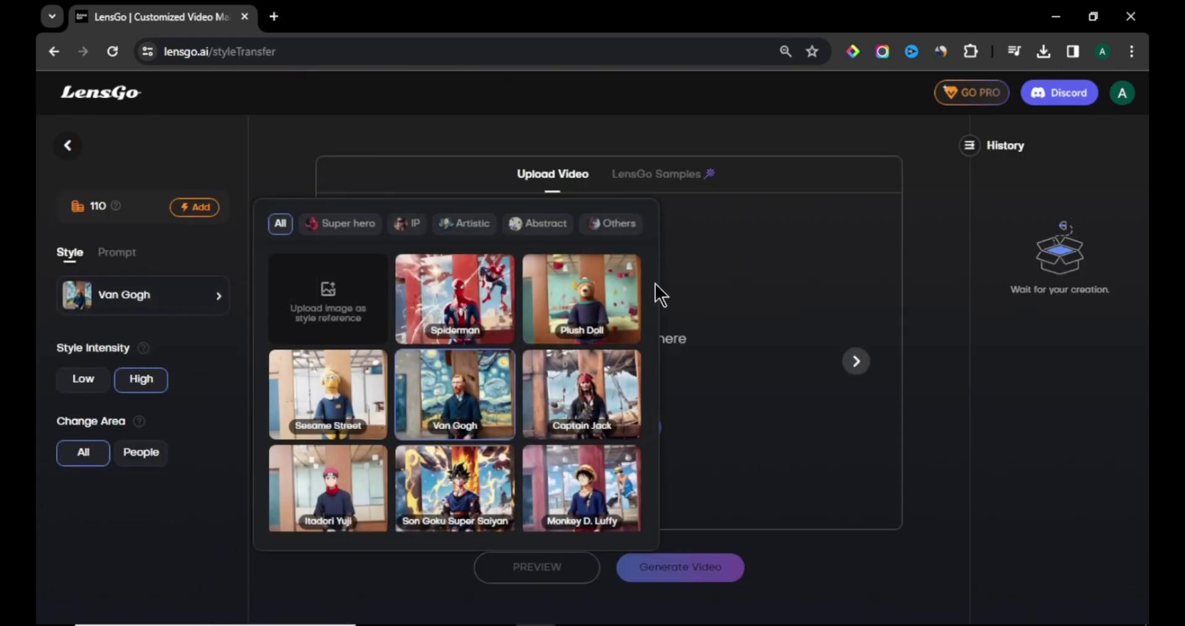
{"action": "scroll", "coordinate": [647, 306], "scroll_direction": "down", "scroll_amount": 4}
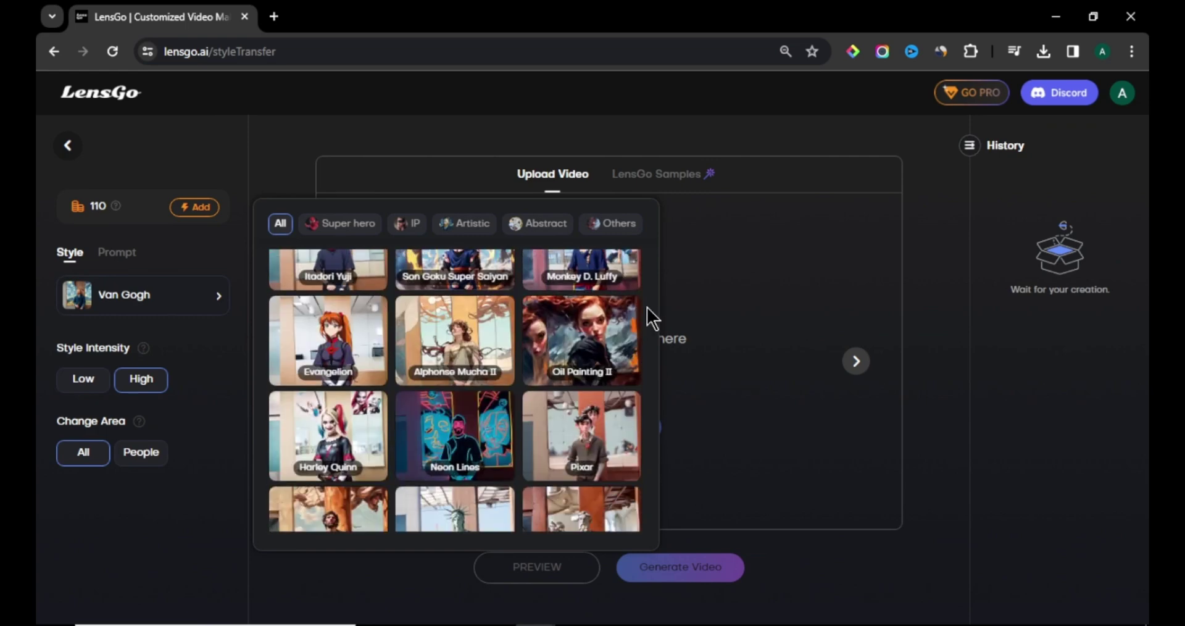
{"action": "scroll", "coordinate": [648, 307], "scroll_direction": "down", "scroll_amount": 5}
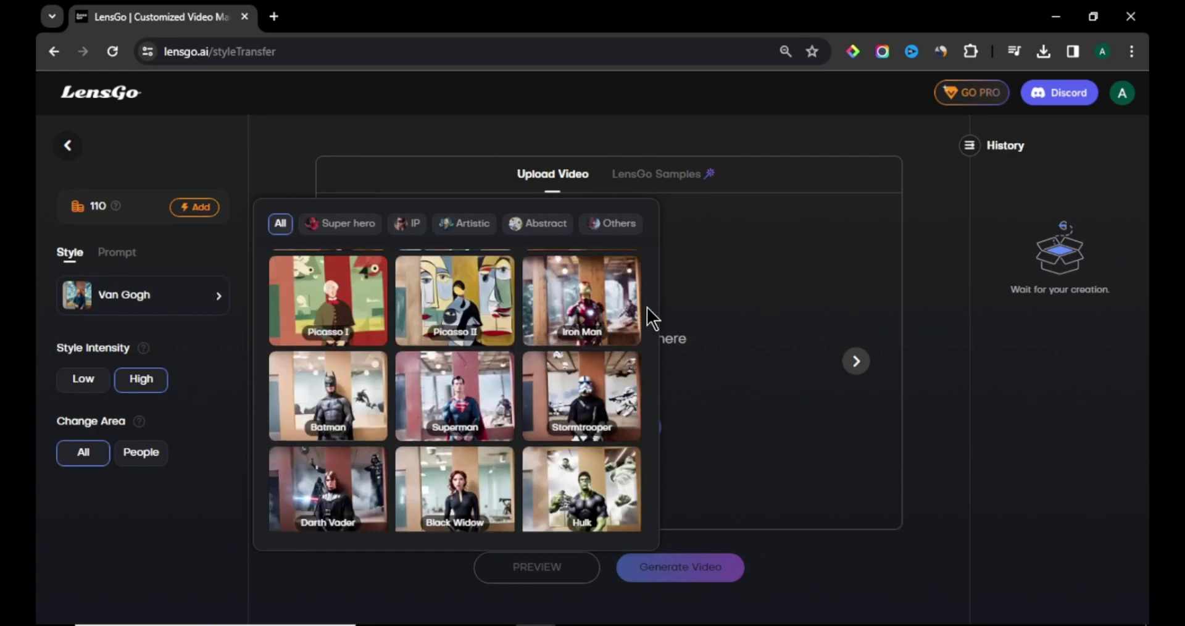
{"action": "scroll", "coordinate": [647, 306], "scroll_direction": "up", "scroll_amount": 9}
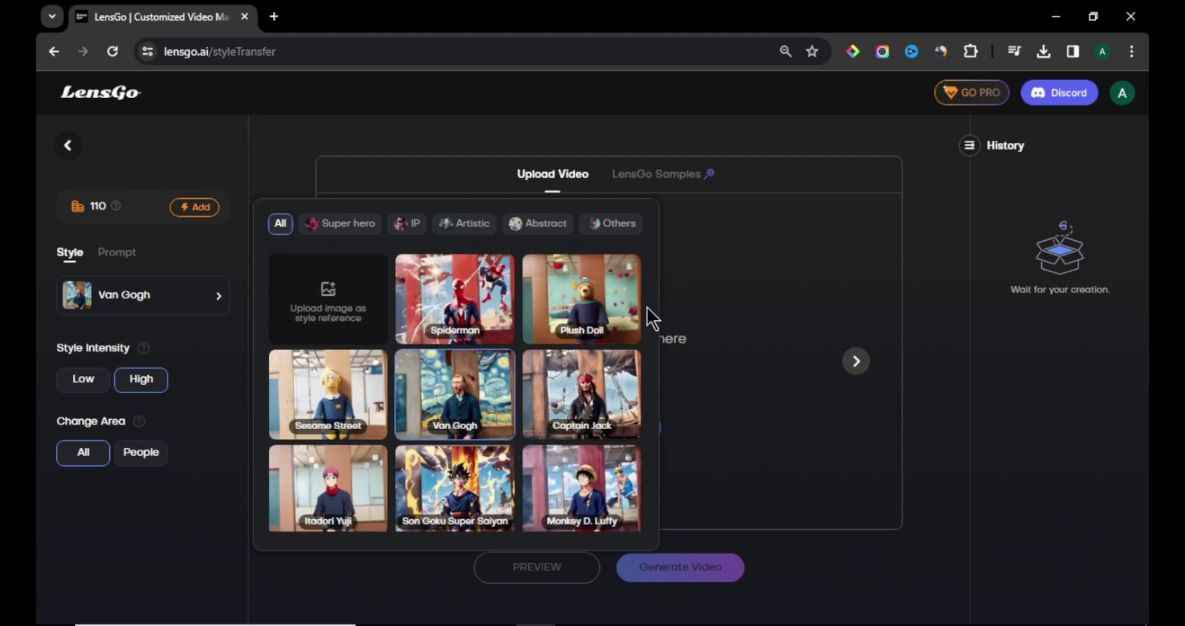
{"action": "left_click", "coordinate": [465, 400]}
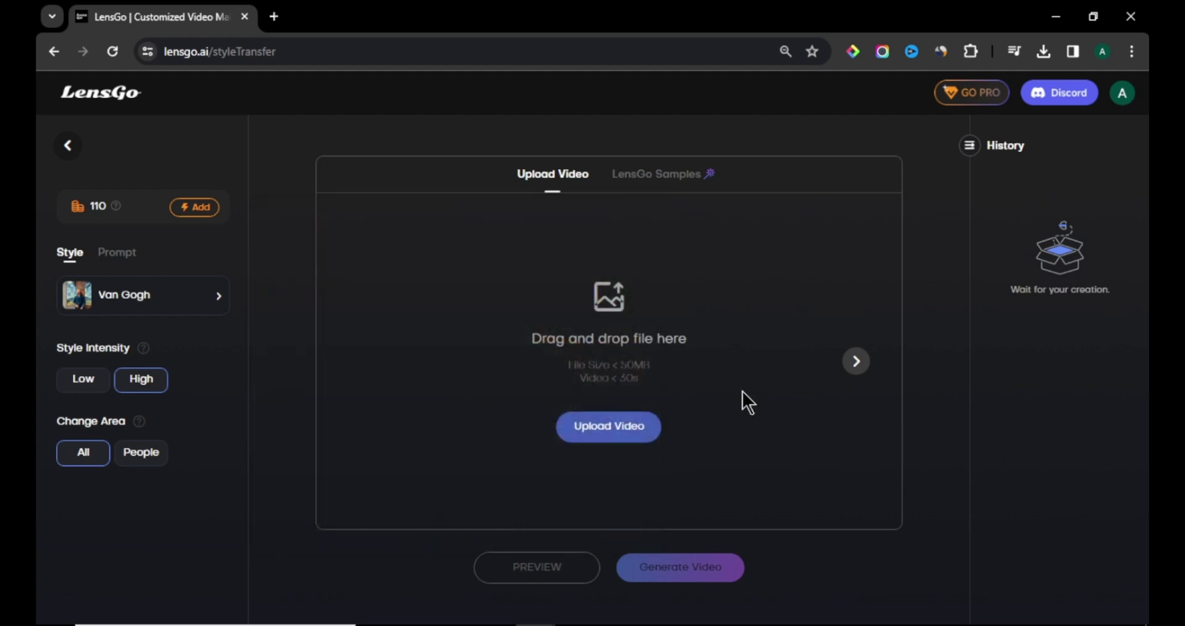
Step: Upload pexels_videos_2795730, generate its Van Gogh version and download the result
{"action": "left_click", "coordinate": [583, 427]}
{"action": "left_click", "coordinate": [515, 153]}
{"action": "left_click", "coordinate": [439, 367]}
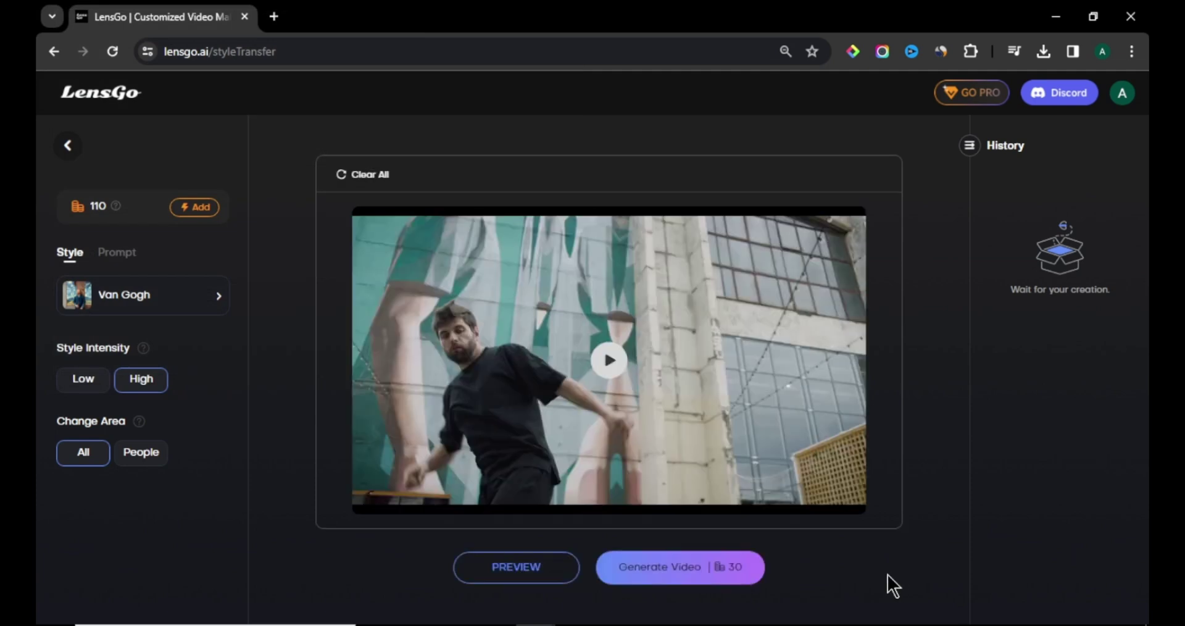
{"action": "left_click", "coordinate": [734, 575]}
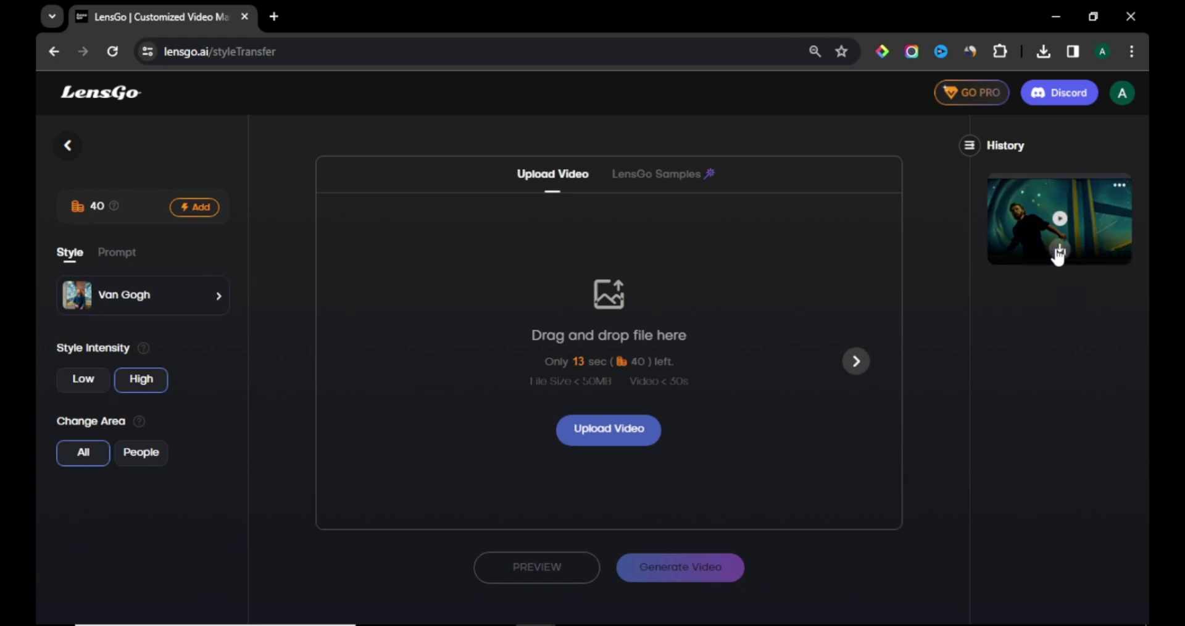
{"action": "left_click", "coordinate": [1060, 252]}
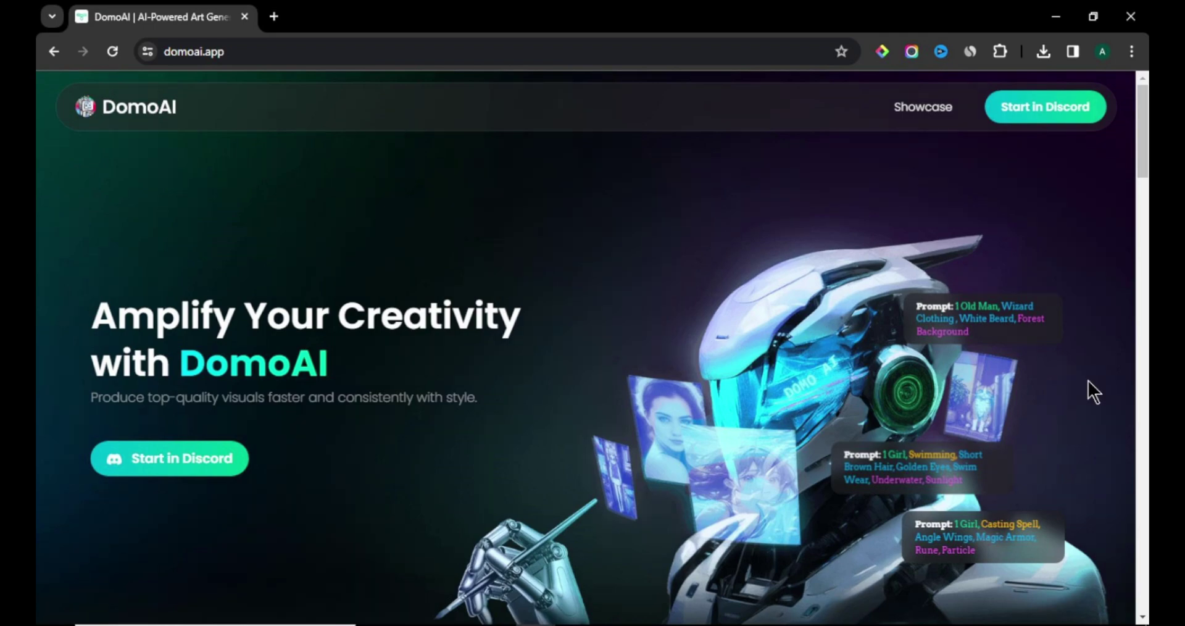
Step: Join the DomoAI Discord server from the 'Start in Discord' button
{"action": "left_click", "coordinate": [167, 459]}
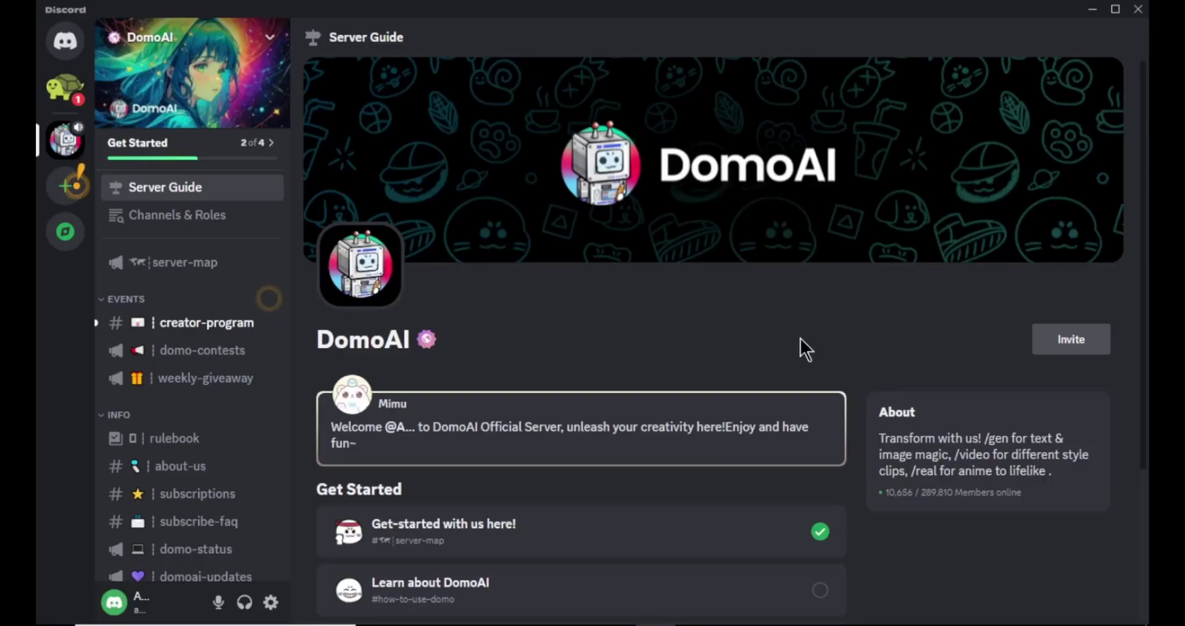
Step: In #generate-video-3, enter /video and pick the video-to-video command
{"action": "scroll", "coordinate": [268, 346], "scroll_direction": "down", "scroll_amount": 10}
{"action": "mouse_move", "coordinate": [266, 355]}
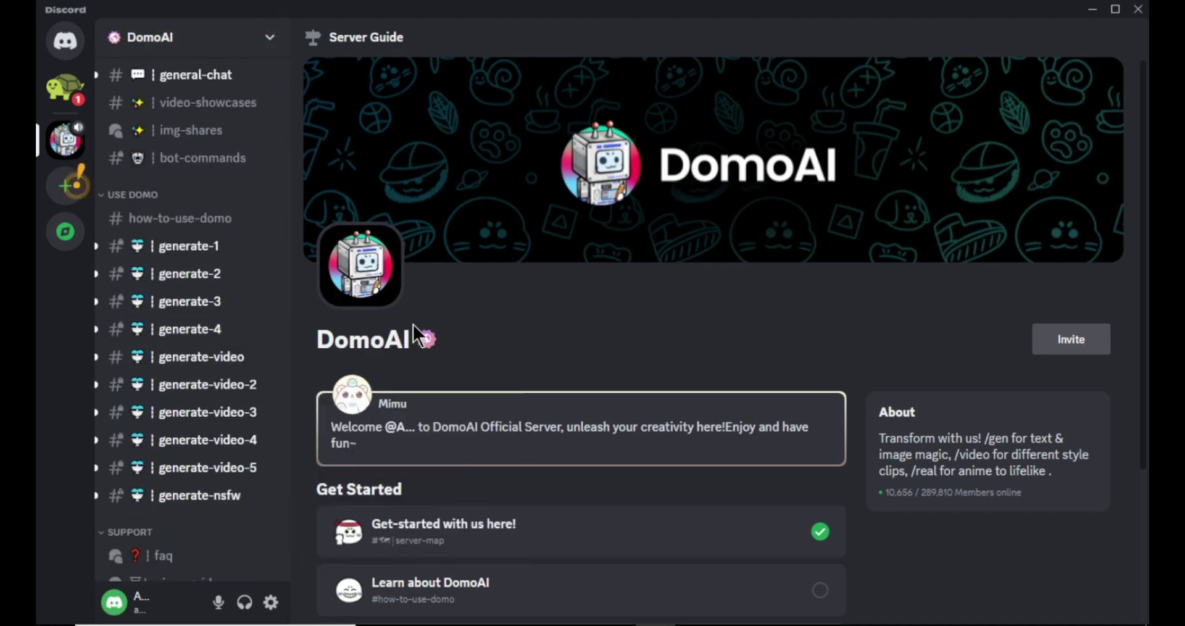
{"action": "left_click", "coordinate": [200, 414]}
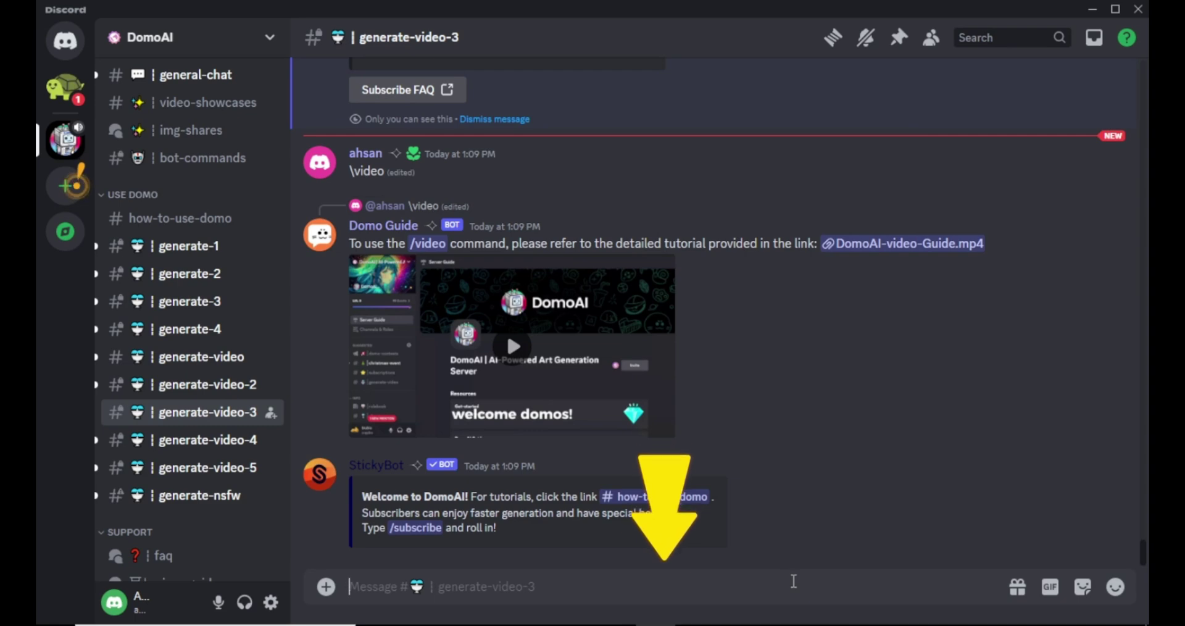
{"action": "type", "text": "/video"}
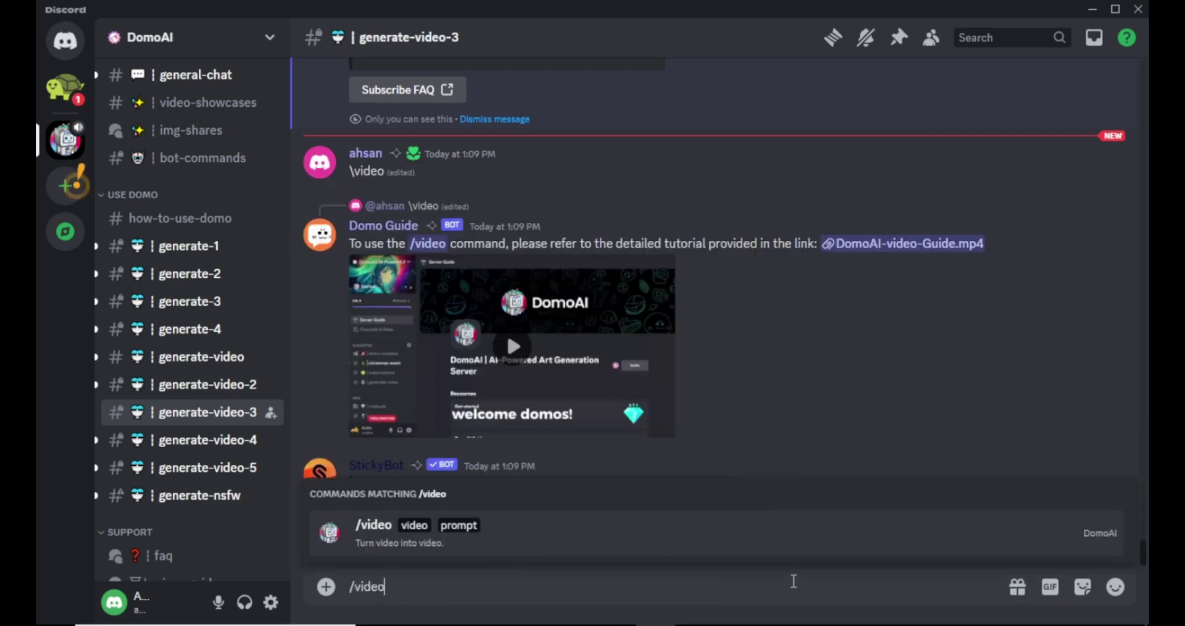
{"action": "left_click", "coordinate": [596, 537]}
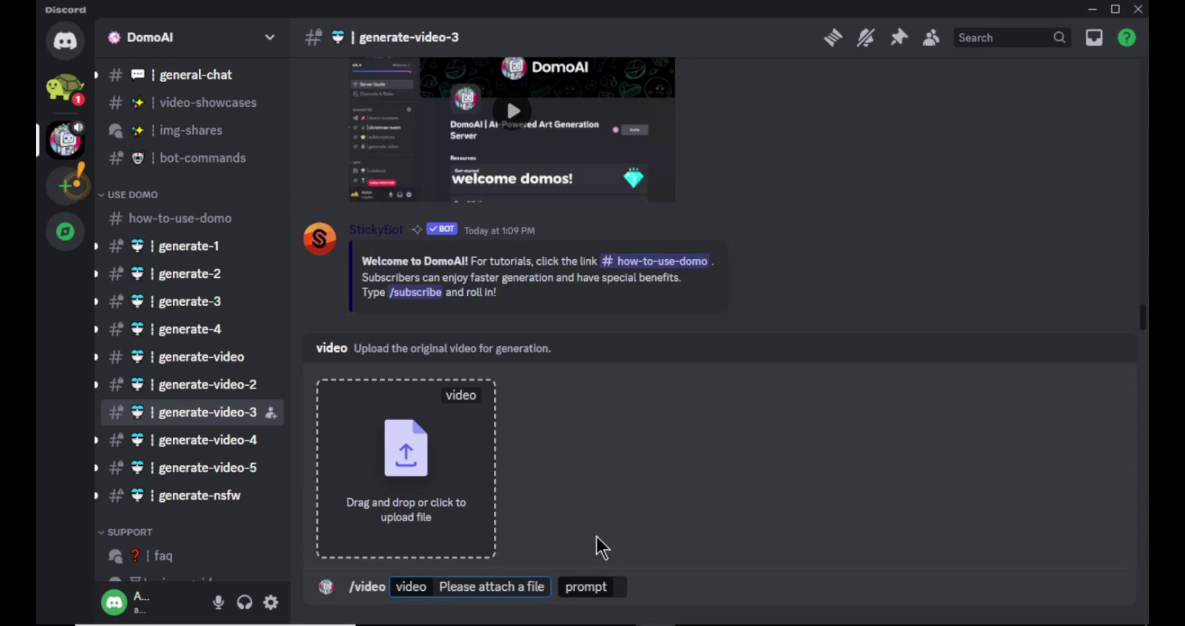
Step: Attach befor.mp4, add the prompt 'beautiful girl sitting' and send the request
{"action": "left_click", "coordinate": [448, 471]}
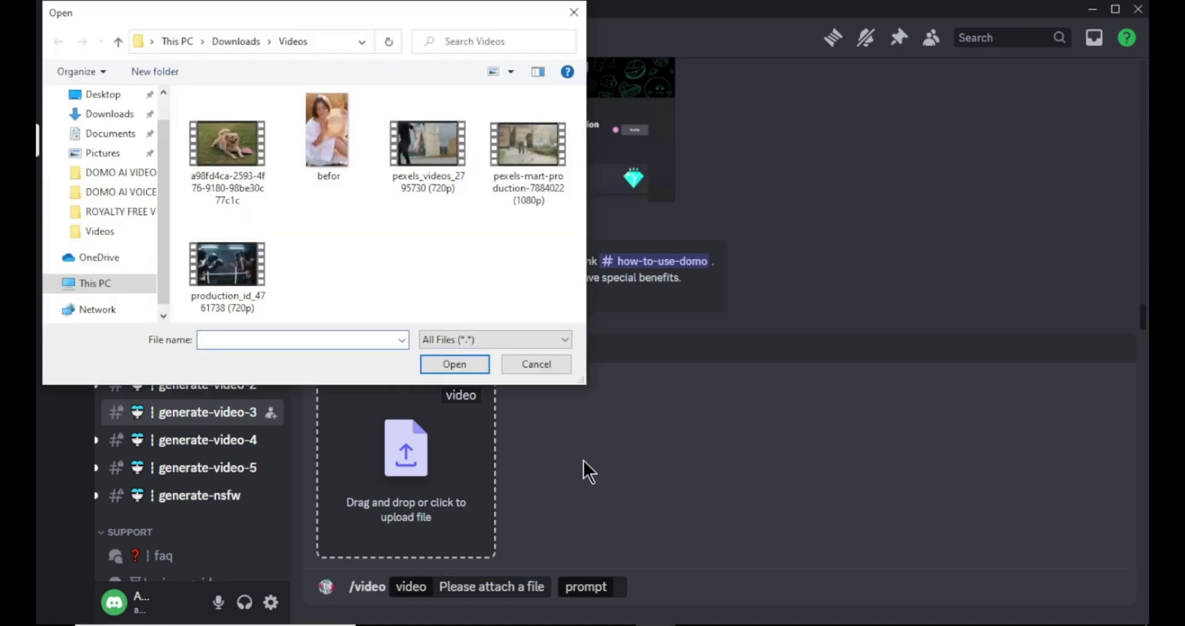
{"action": "left_click", "coordinate": [338, 155]}
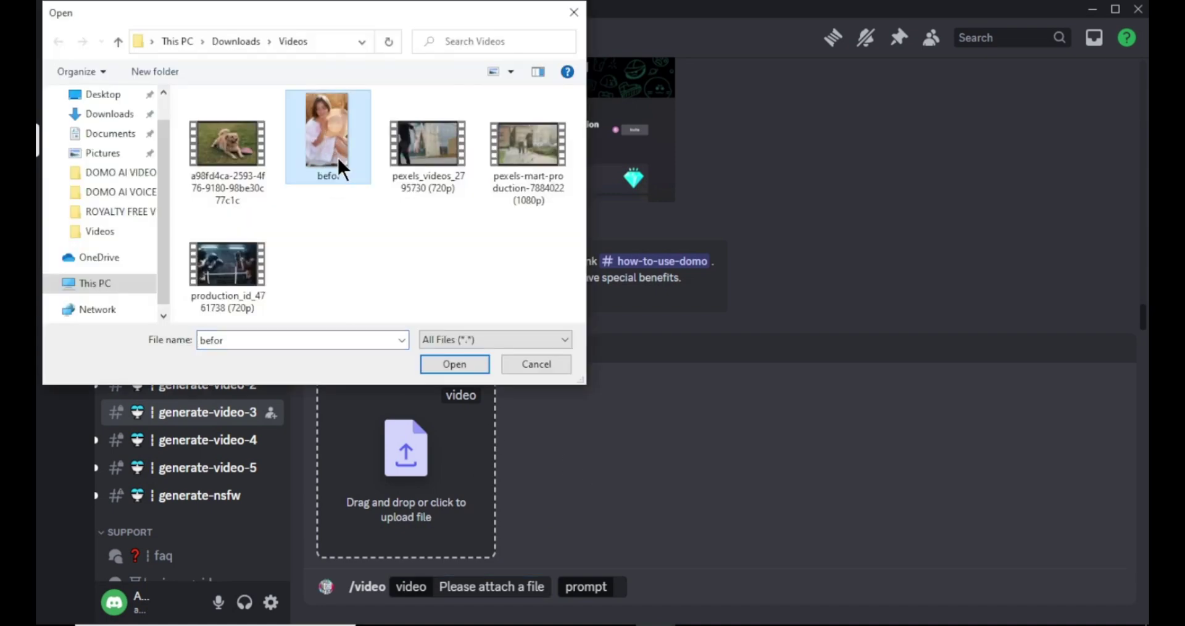
{"action": "left_click", "coordinate": [455, 365]}
{"action": "type", "text": "bea"}
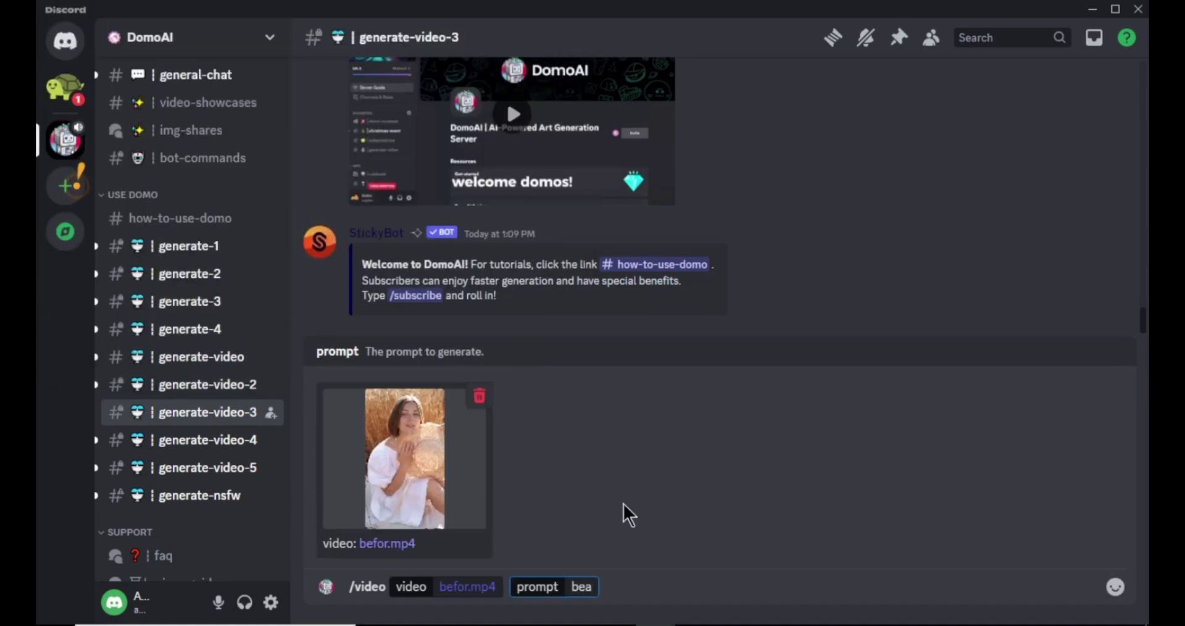
{"action": "type", "text": "utiful"}
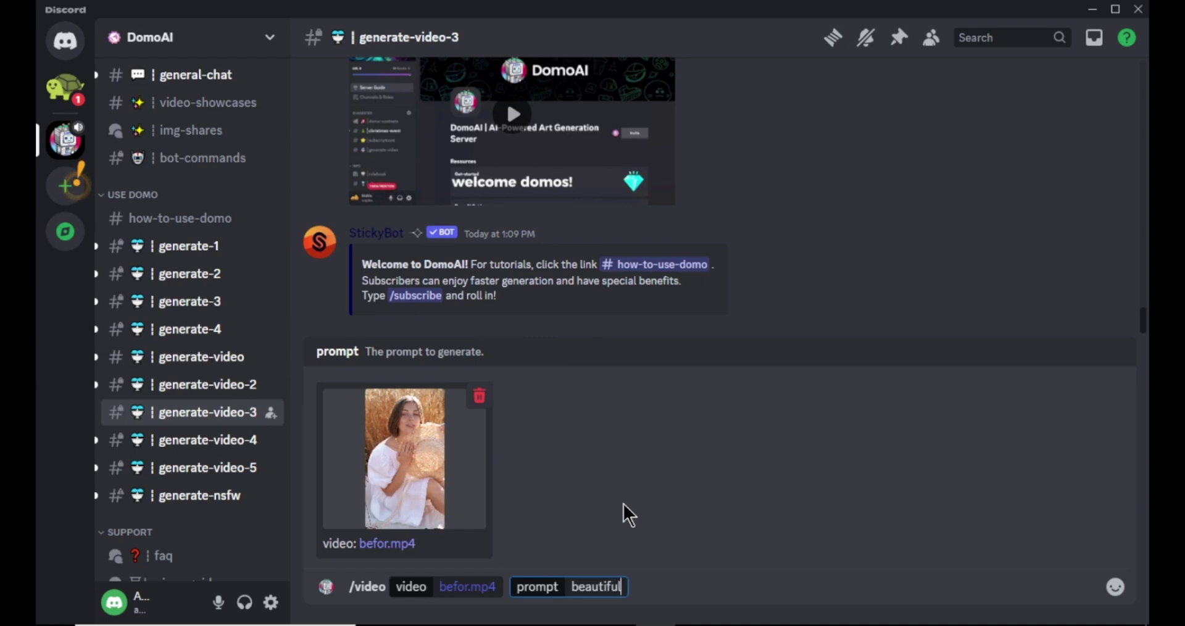
{"action": "key", "text": "Return"}
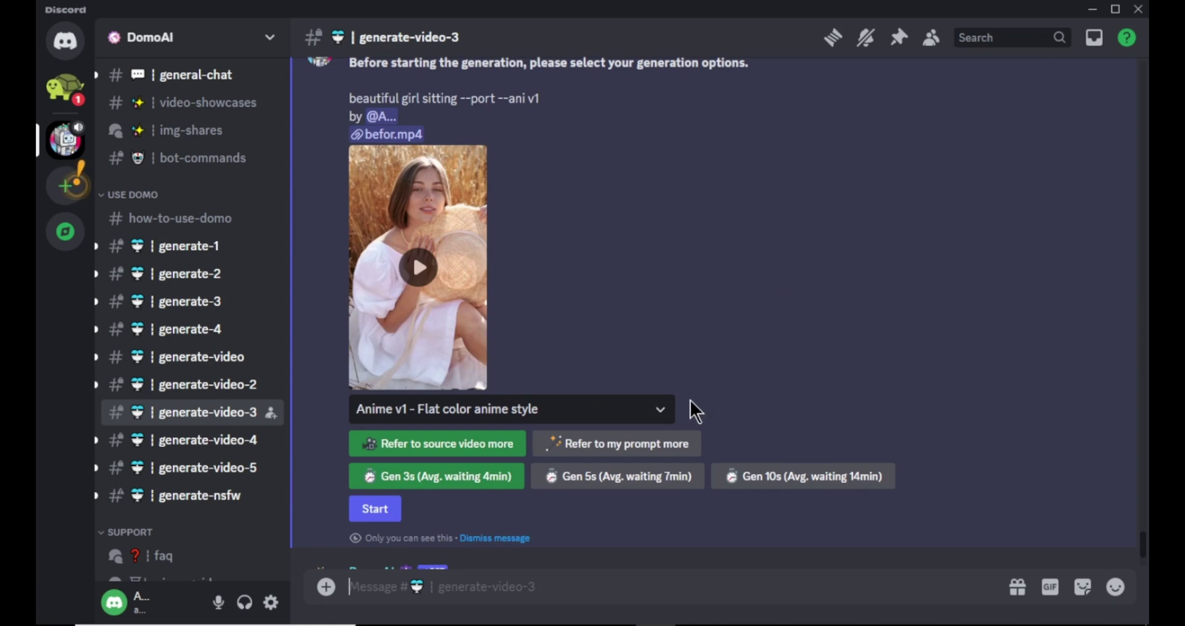
Step: Choose 'Anime v2 - Japanese anime style', pick Gen 5s and start DomoAI's generation
{"action": "left_click", "coordinate": [660, 409]}
{"action": "mouse_move", "coordinate": [675, 449]}
{"action": "left_mouse_down"}
{"action": "mouse_move", "coordinate": [672, 538]}
{"action": "mouse_move", "coordinate": [668, 436]}
{"action": "left_mouse_up"}
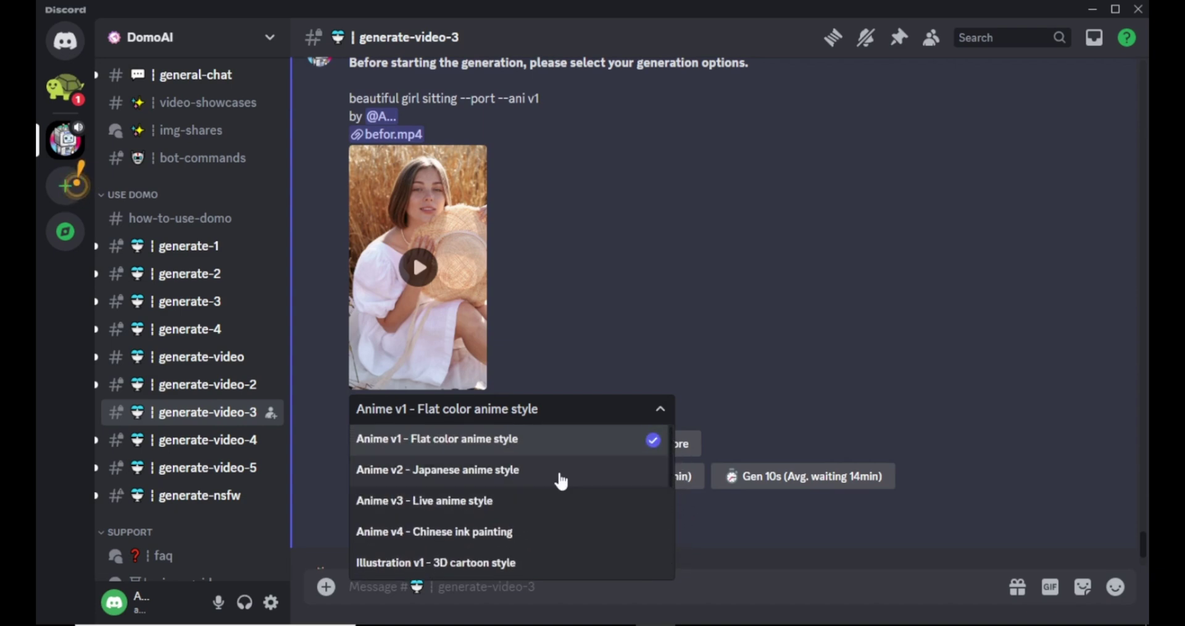
{"action": "left_click", "coordinate": [500, 472]}
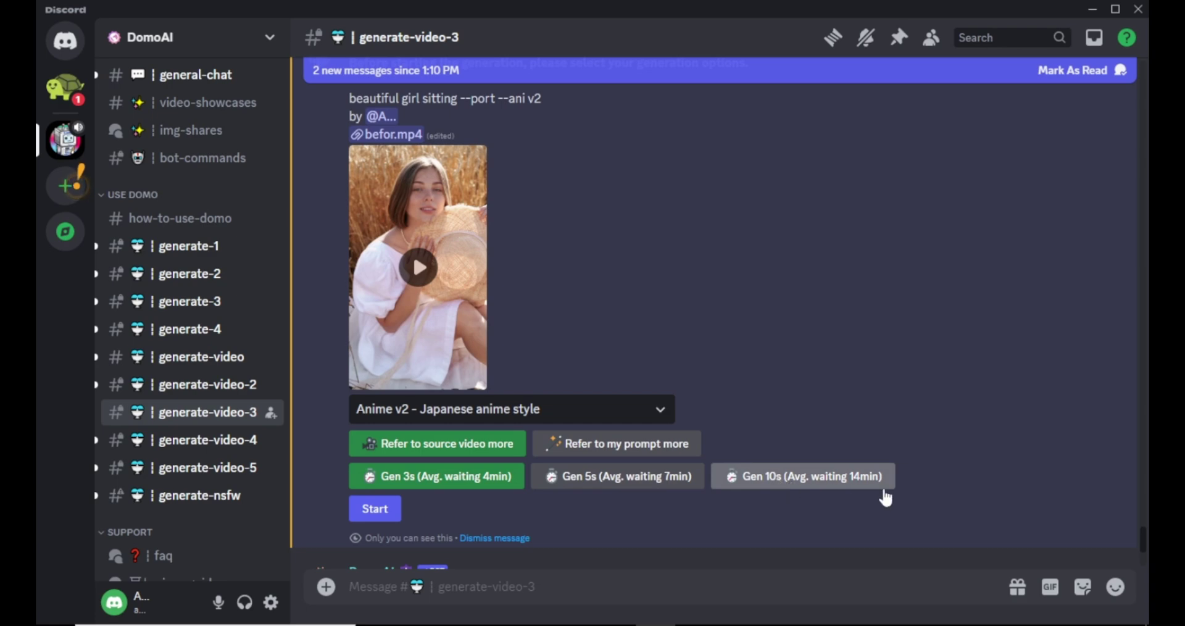
{"action": "left_click", "coordinate": [637, 484]}
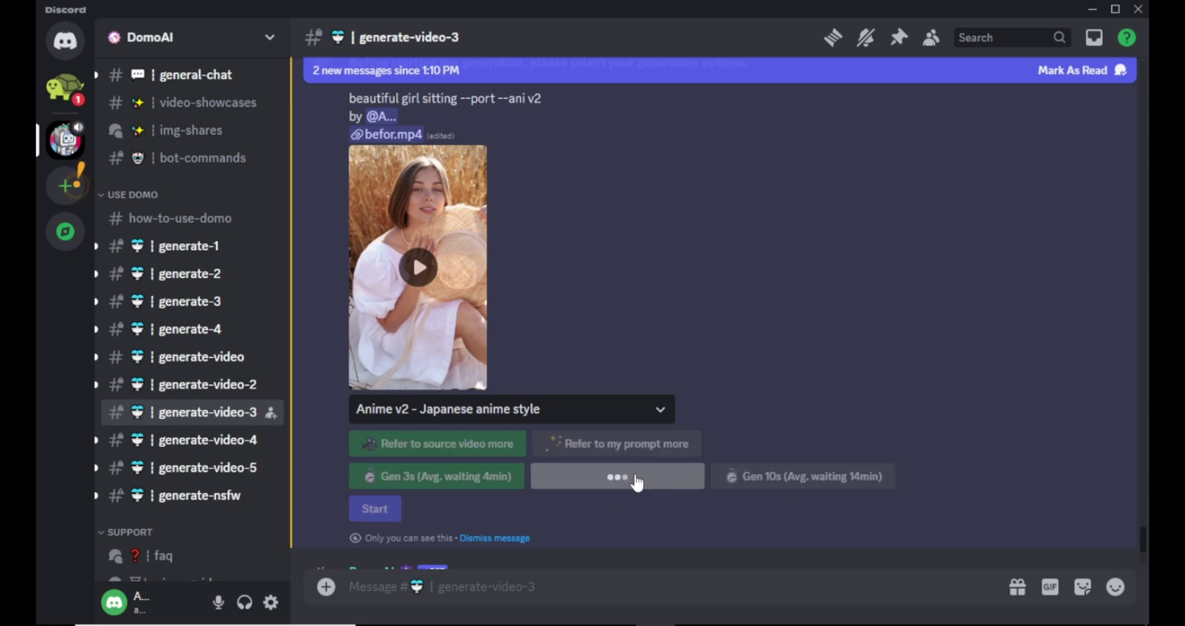
{"action": "left_click", "coordinate": [375, 508]}
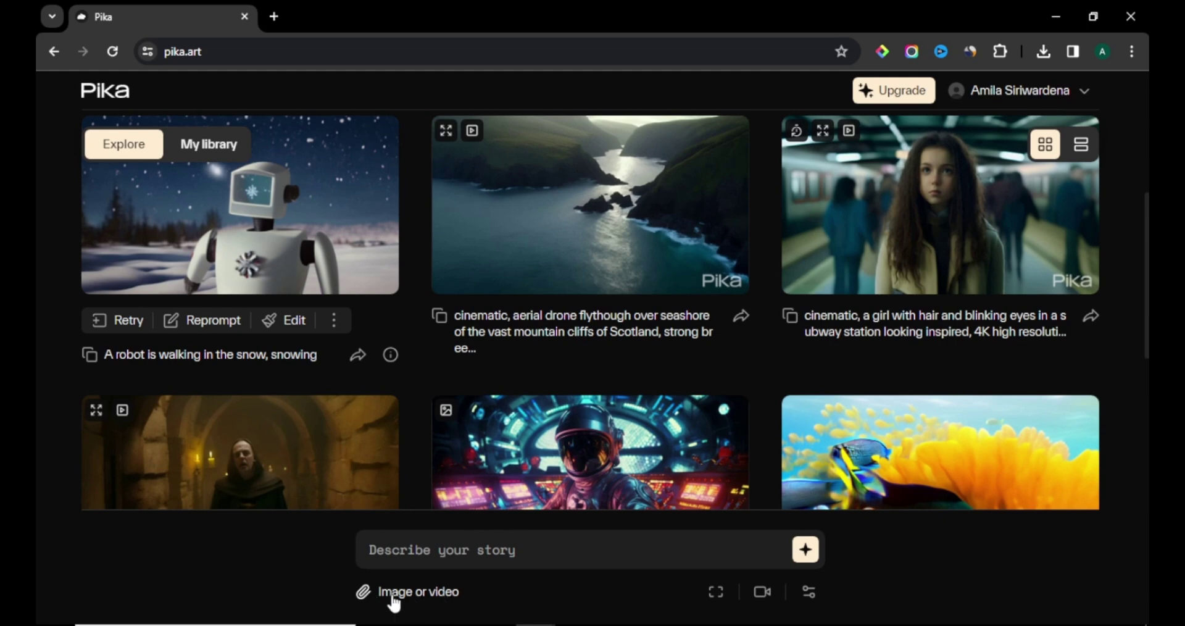
Step: Attach 'boxing video' and enter the prompt 'two men boxing, american comic book style'
{"action": "left_click", "coordinate": [415, 594]}
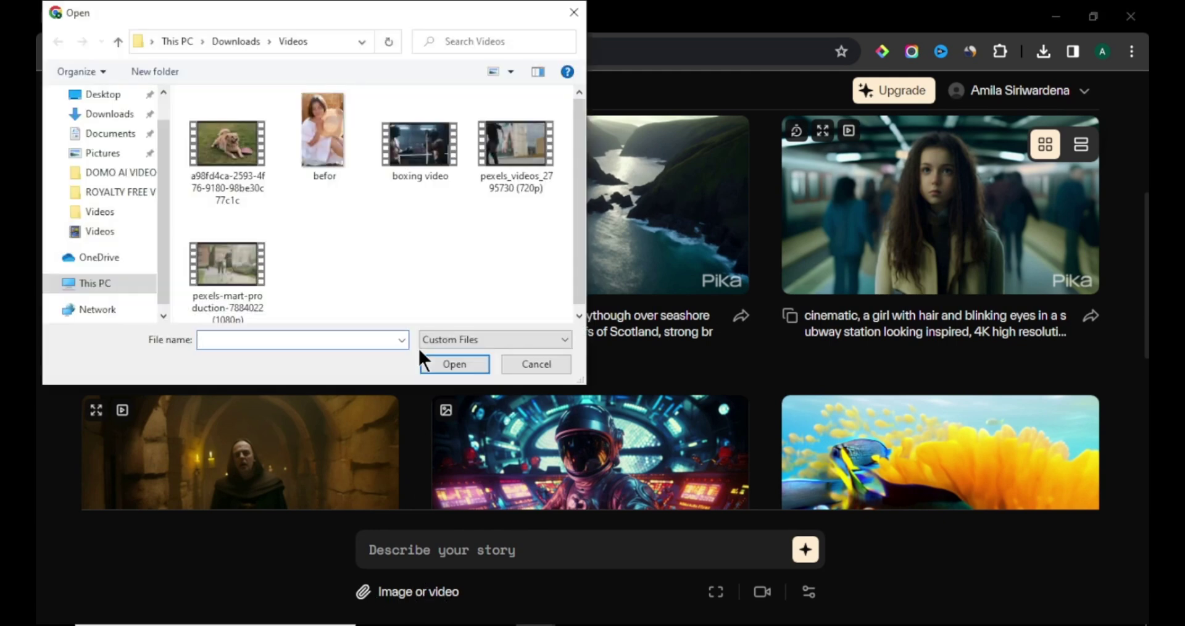
{"action": "left_click", "coordinate": [423, 172]}
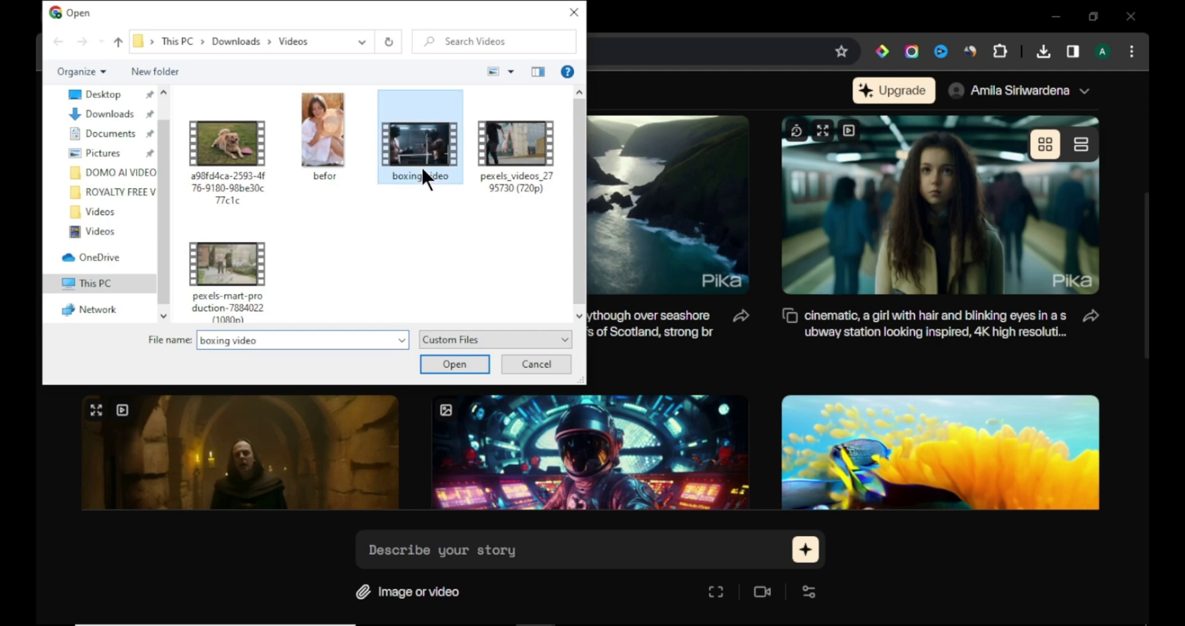
{"action": "left_click", "coordinate": [445, 363]}
{"action": "left_click", "coordinate": [665, 509]}
{"action": "type", "text": "two men boxing, american comic book style"}
Step: Generate the comic-book boxing clip and download it from My library
{"action": "left_click", "coordinate": [805, 505]}
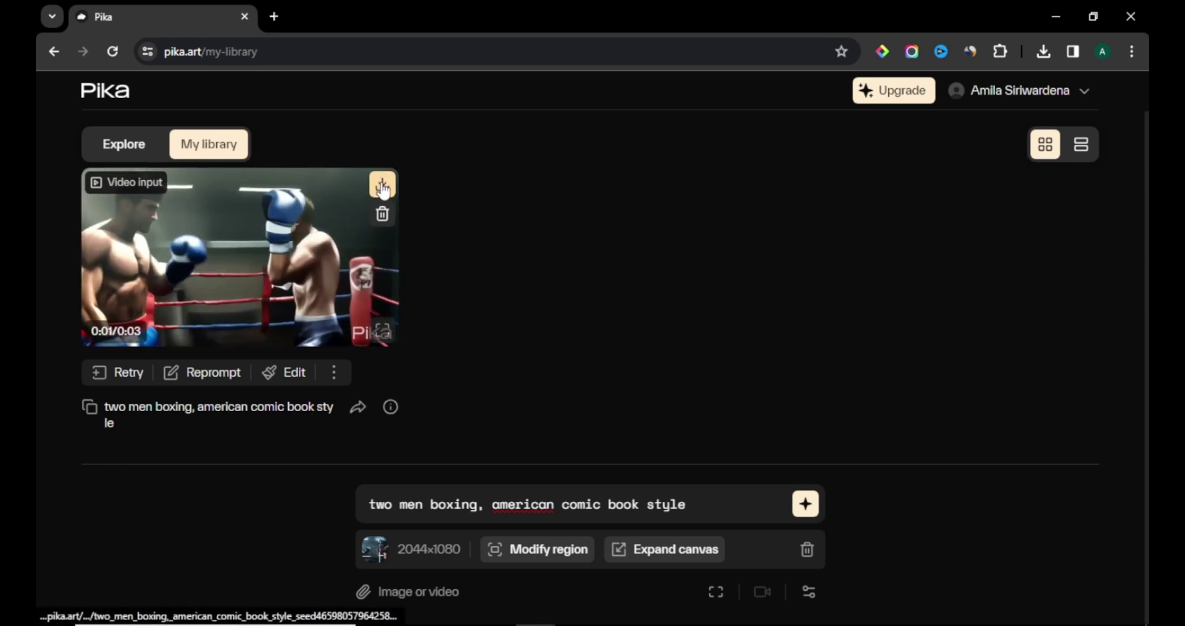
{"action": "left_click", "coordinate": [383, 185]}
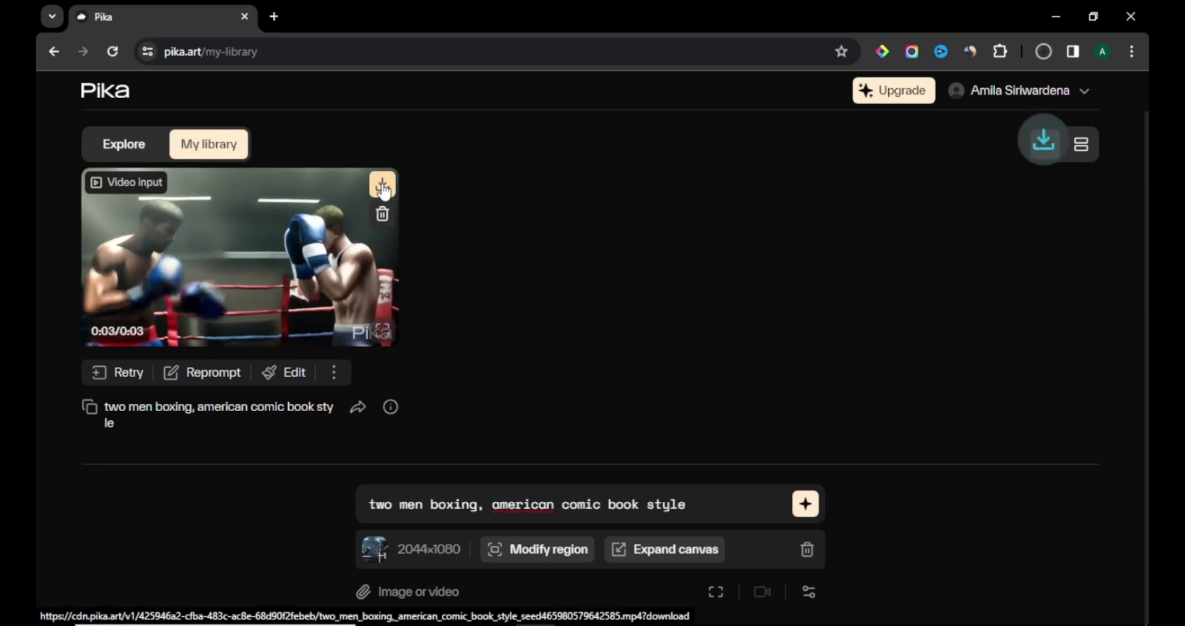